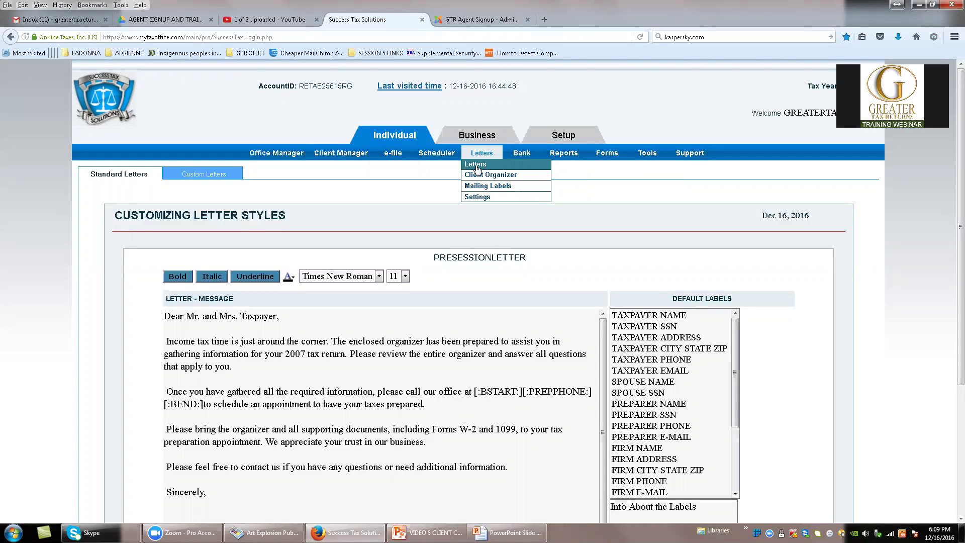
Open the client list for sending the standard PreSessionLetter
left_click(477, 168)
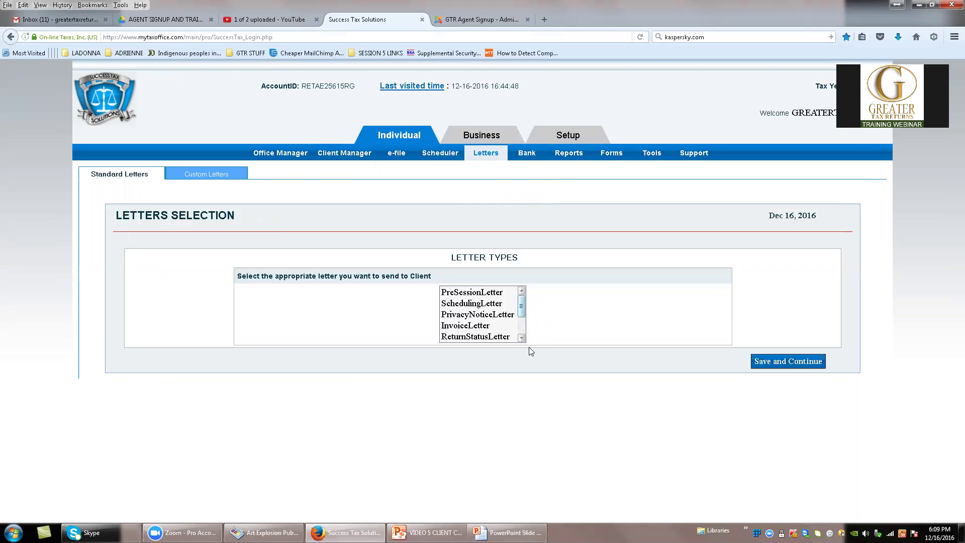
left_click_drag(528, 345, 524, 300)
left_click(465, 296)
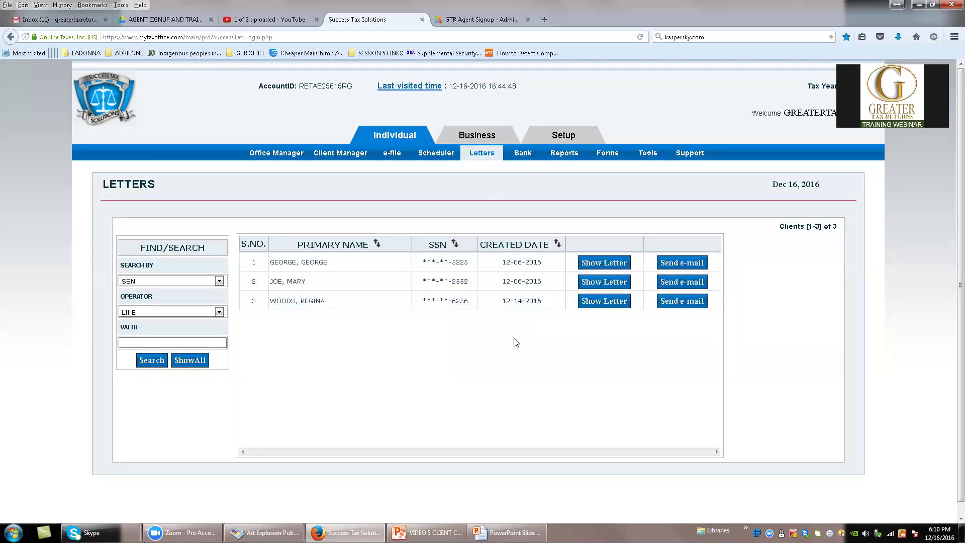
View the pre-session letter generated for the third client in the list and close the letter previews
mouse_move(483, 160)
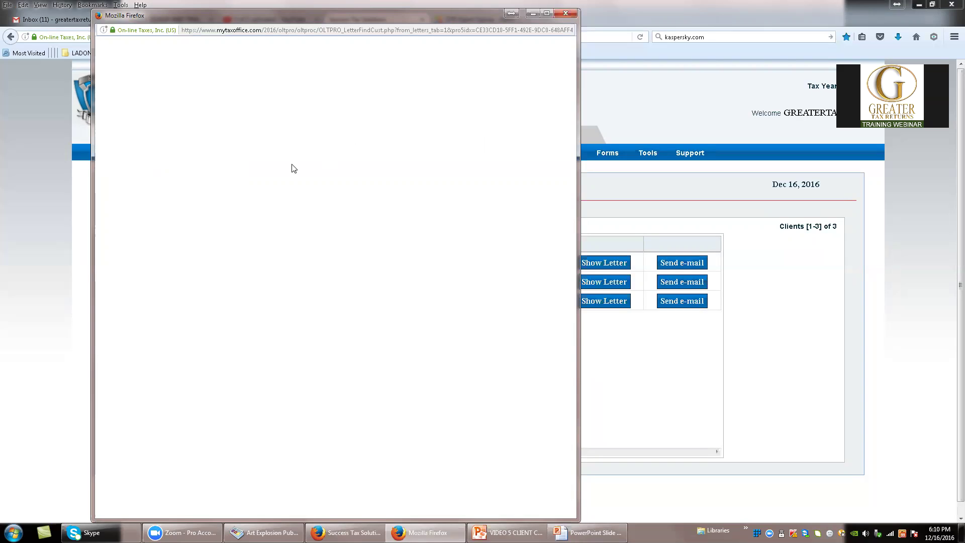
left_click(568, 15)
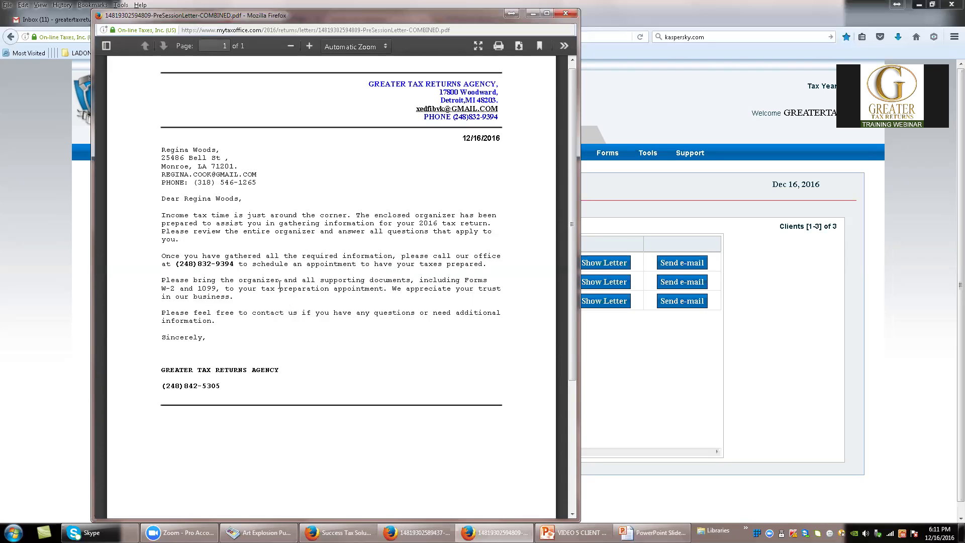
scroll(288, 305, "down", 5)
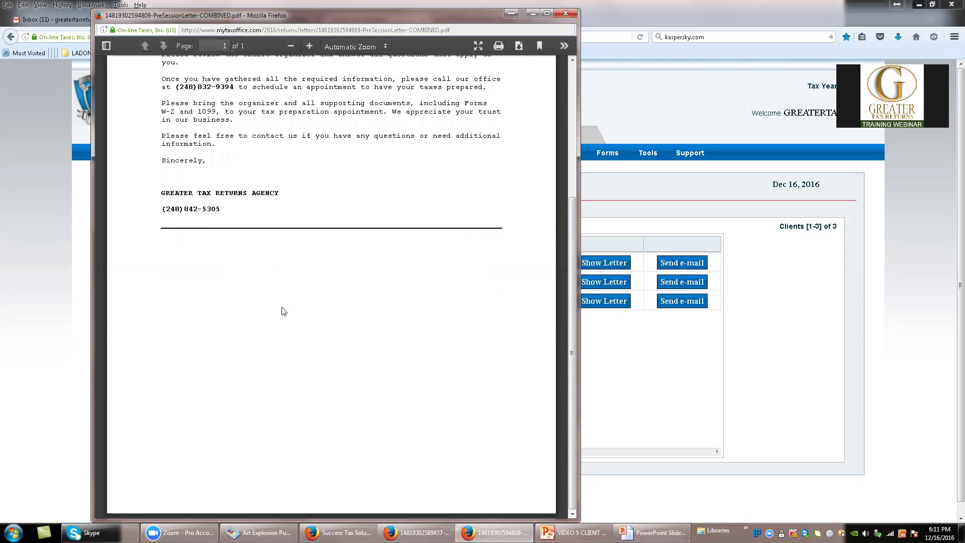
scroll(284, 307, "up", 5)
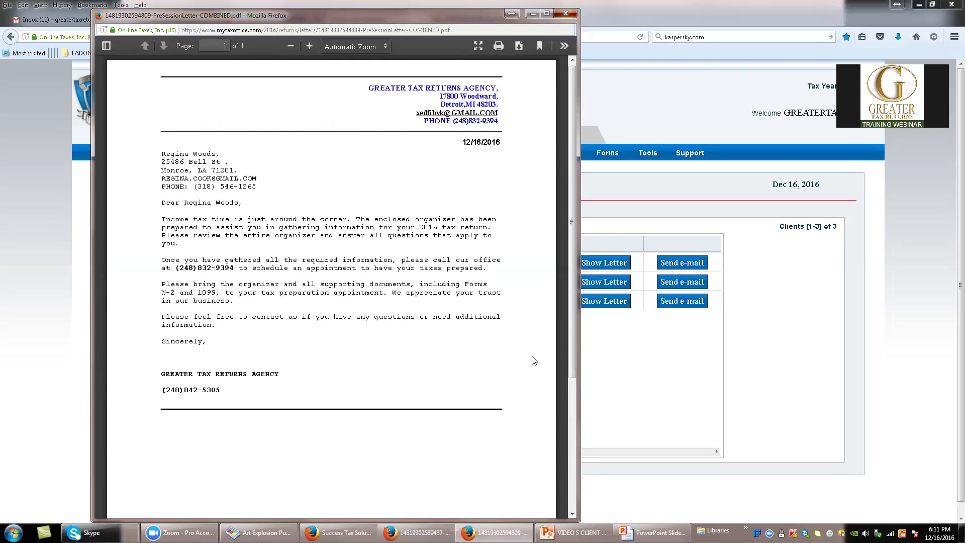
left_click(566, 13)
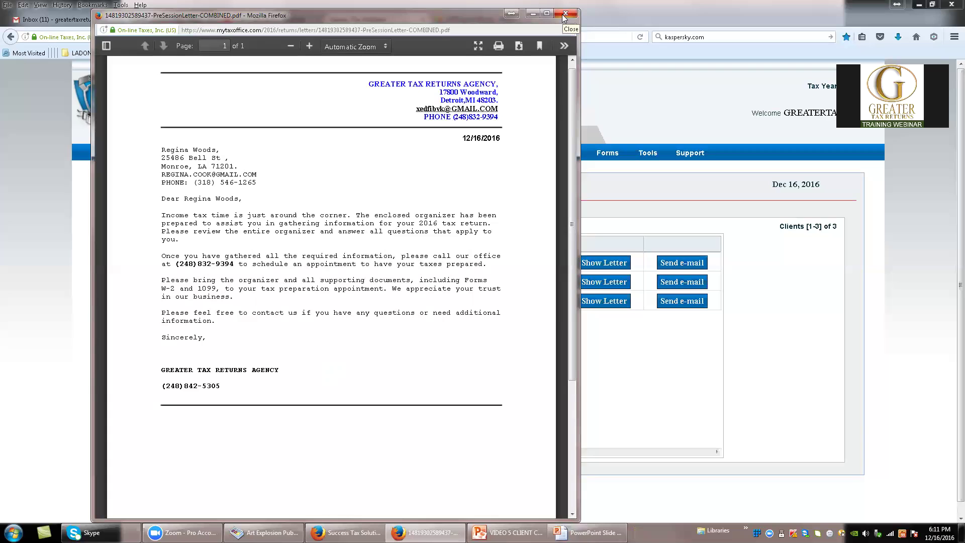
left_click(565, 14)
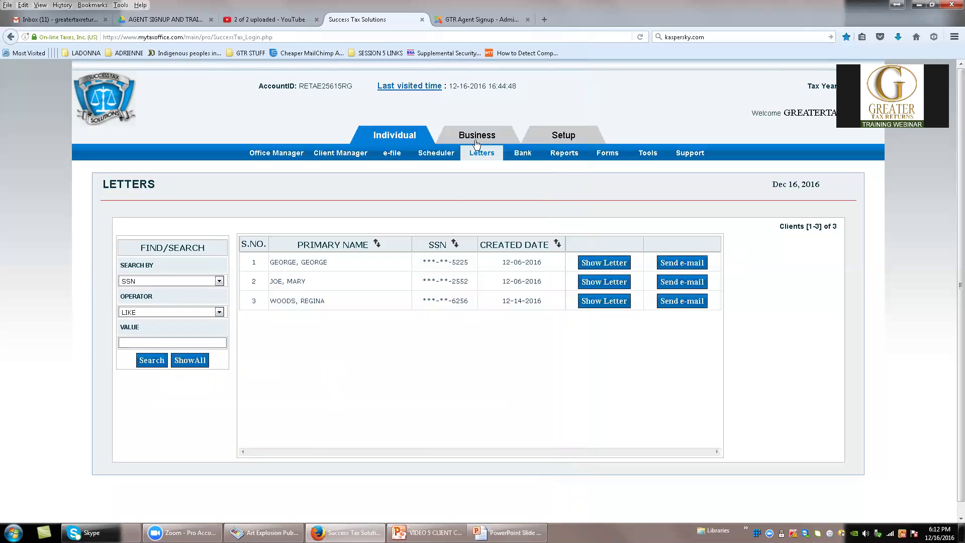
Open the PreSessionLetter in the letter customization settings and examine its message text and default labels
mouse_move(485, 153)
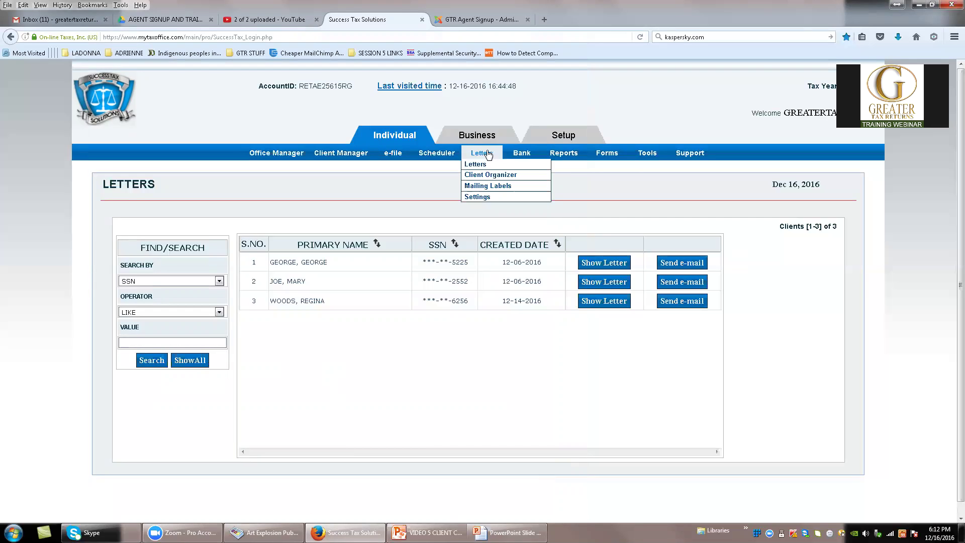
left_click(479, 199)
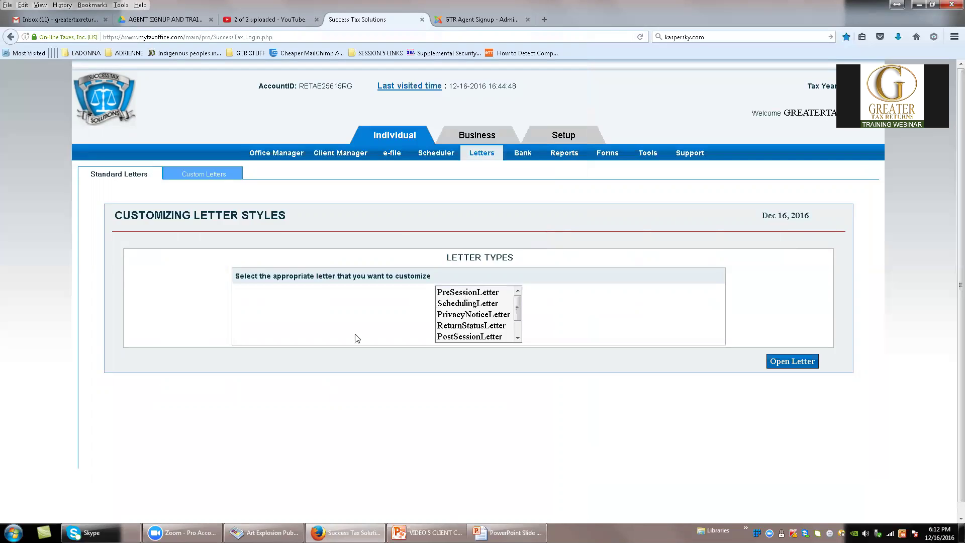
left_click(468, 293)
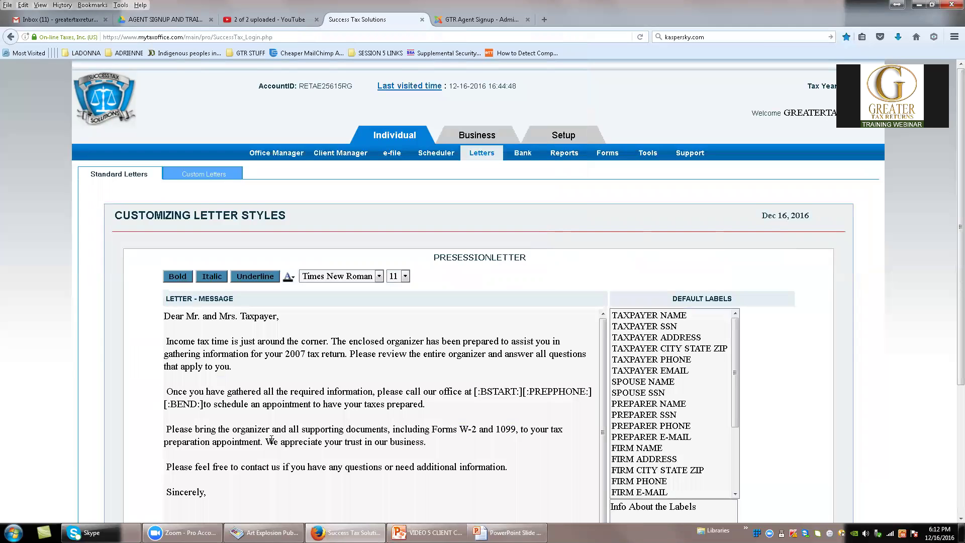
scroll(271, 441, "down", 1)
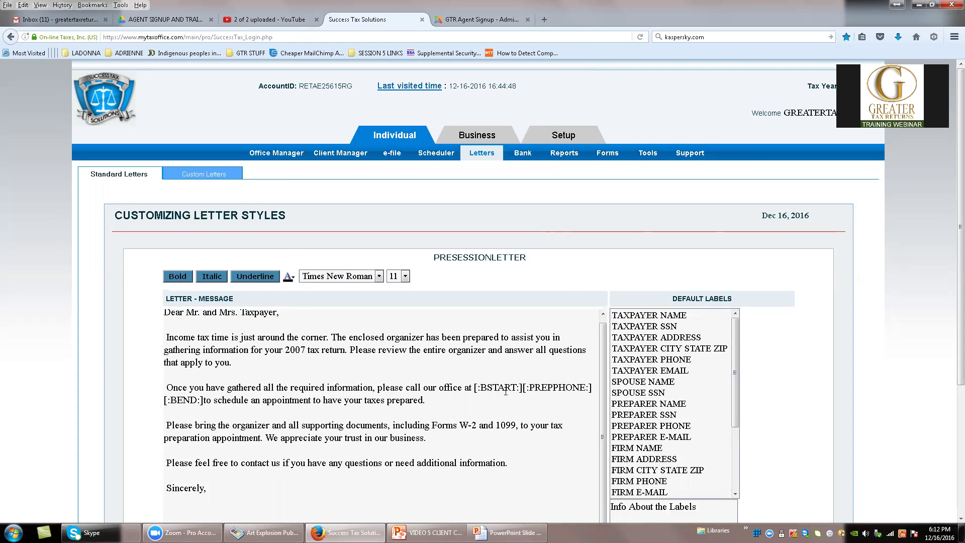
scroll(838, 393, "down", 3)
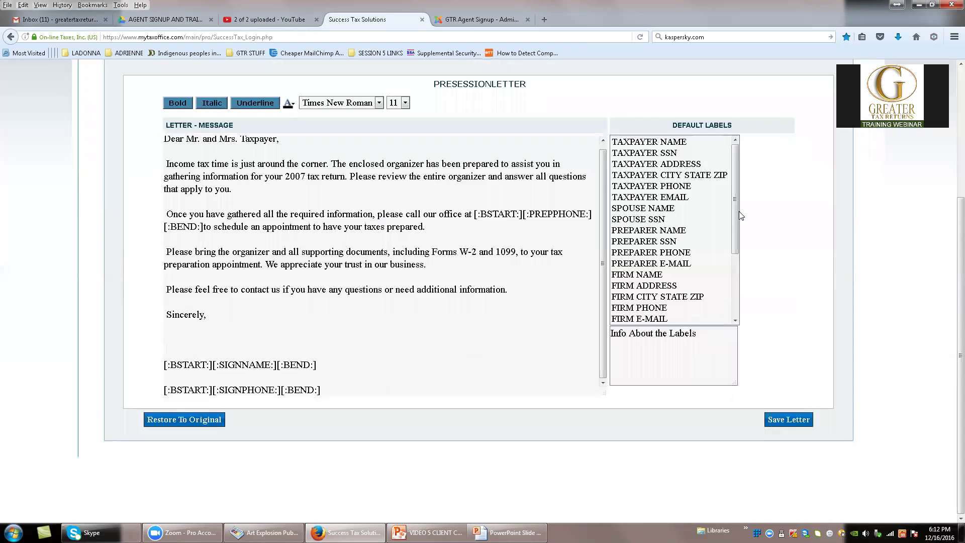
left_click_drag(736, 213, 719, 188)
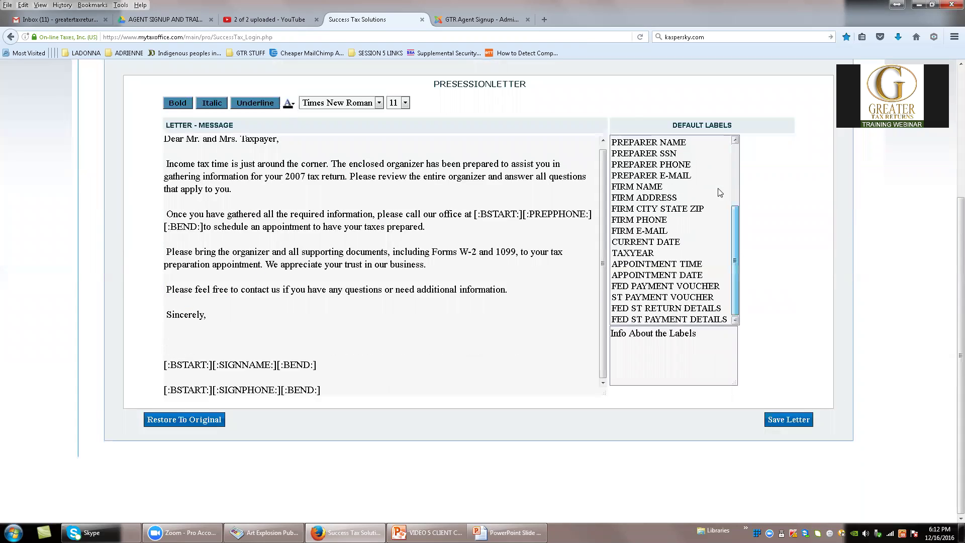
scroll(451, 354, "up", 1)
scroll(451, 357, "up", 4)
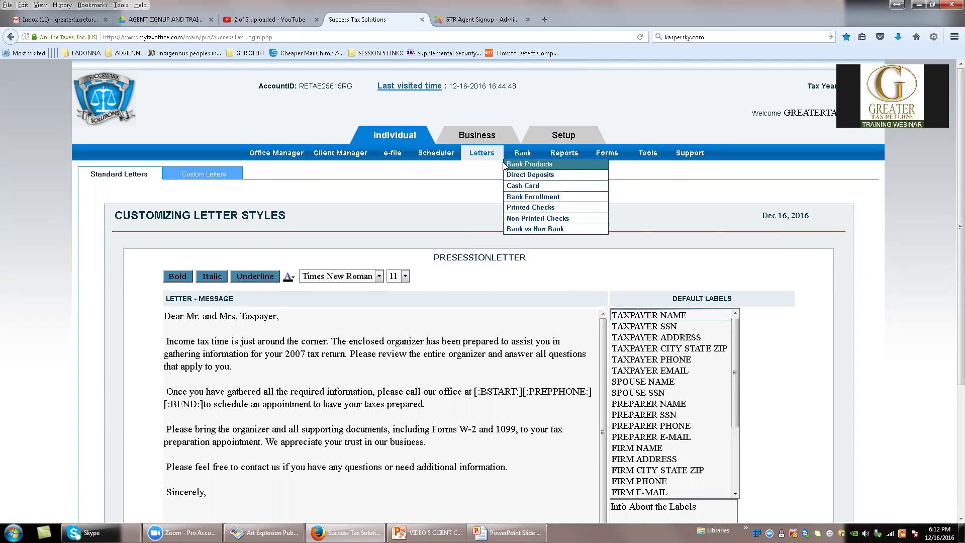
Open a new client's organizer form and look through its sections from Taxpayer Information to Information to Bring
mouse_move(493, 162)
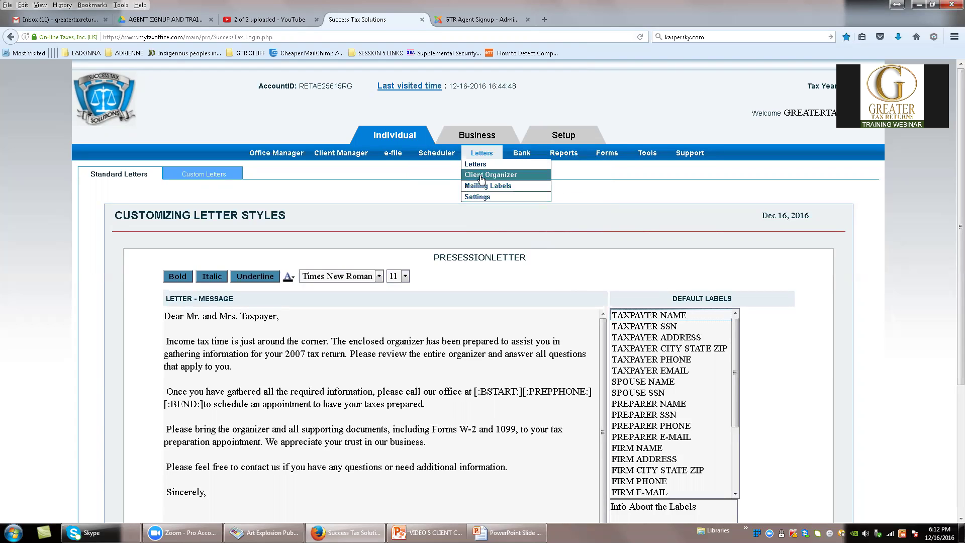
left_click(482, 178)
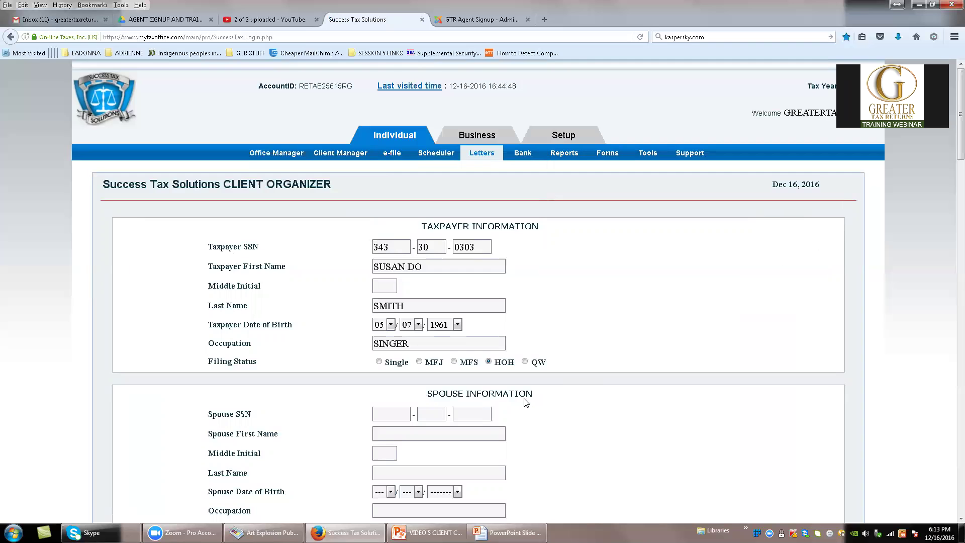
scroll(521, 407, "down", 3)
scroll(344, 417, "down", 6)
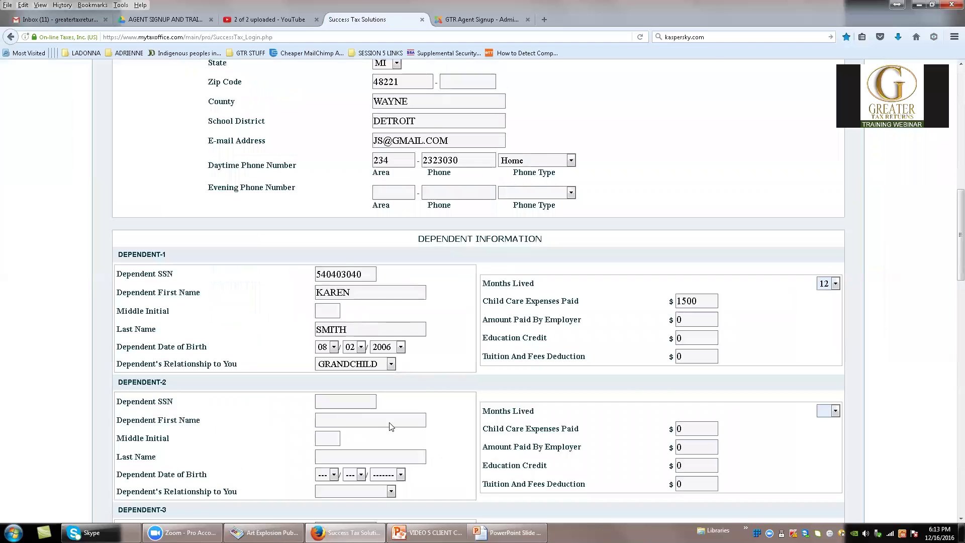
scroll(391, 426, "down", 5)
scroll(392, 427, "down", 1)
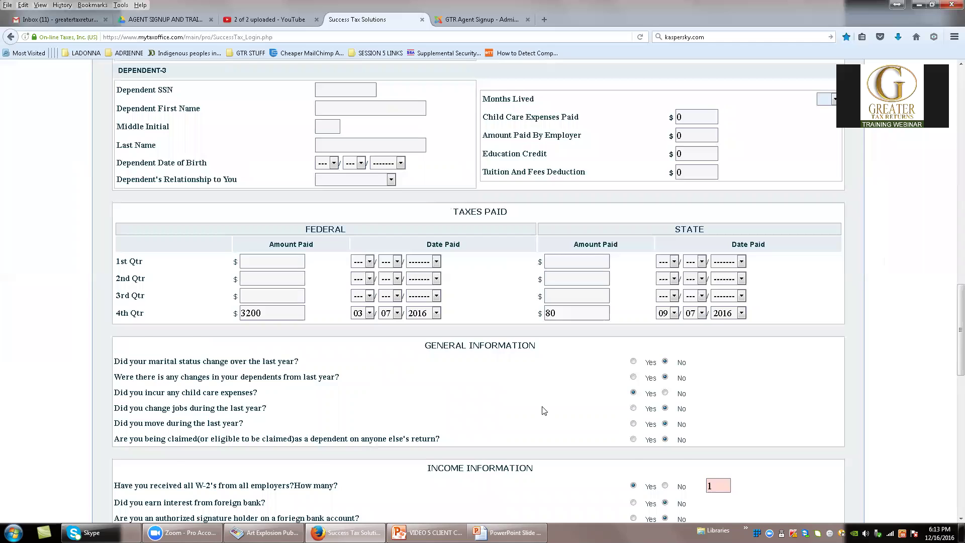
scroll(544, 410, "down", 20)
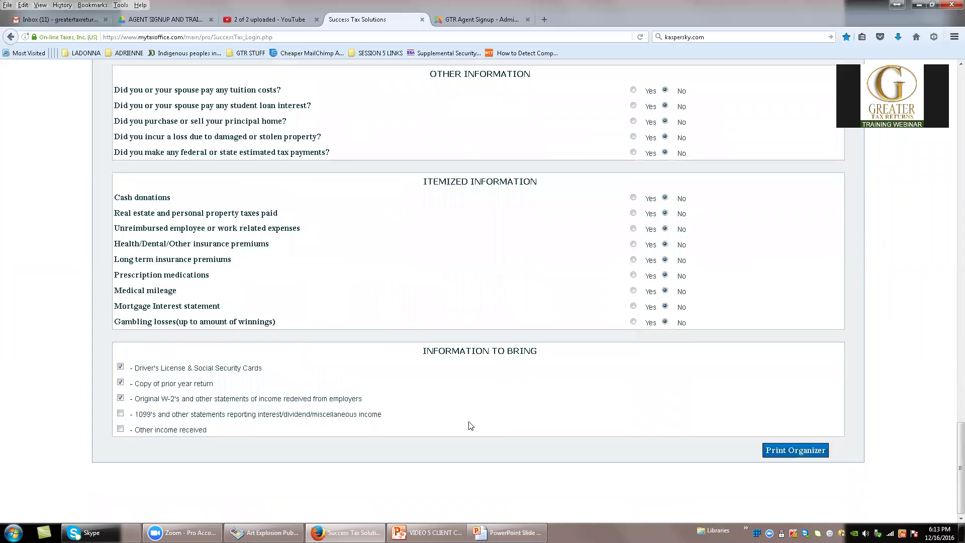
Generate the printable organizer from the completed form and check its personal, dependent and taxes paid information
left_click(796, 453)
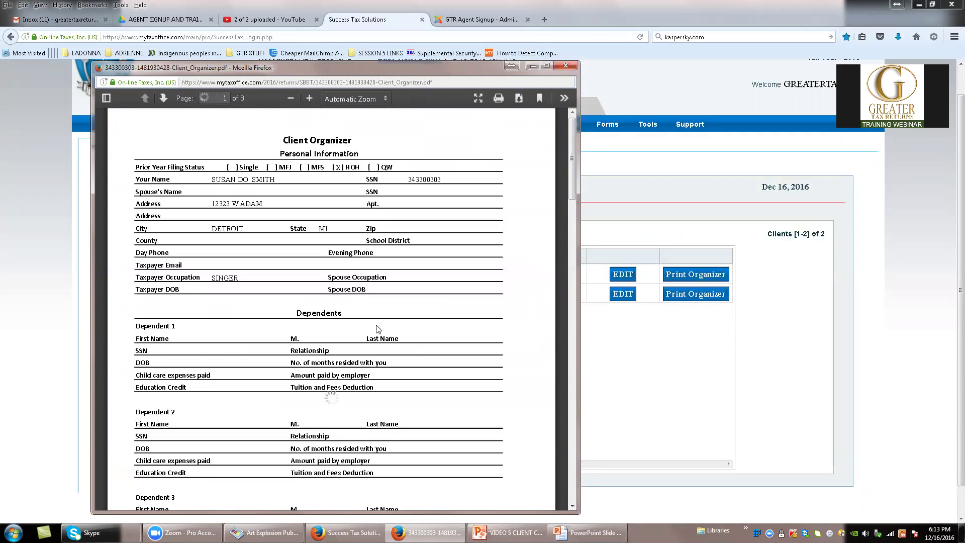
scroll(377, 330, "down", 12)
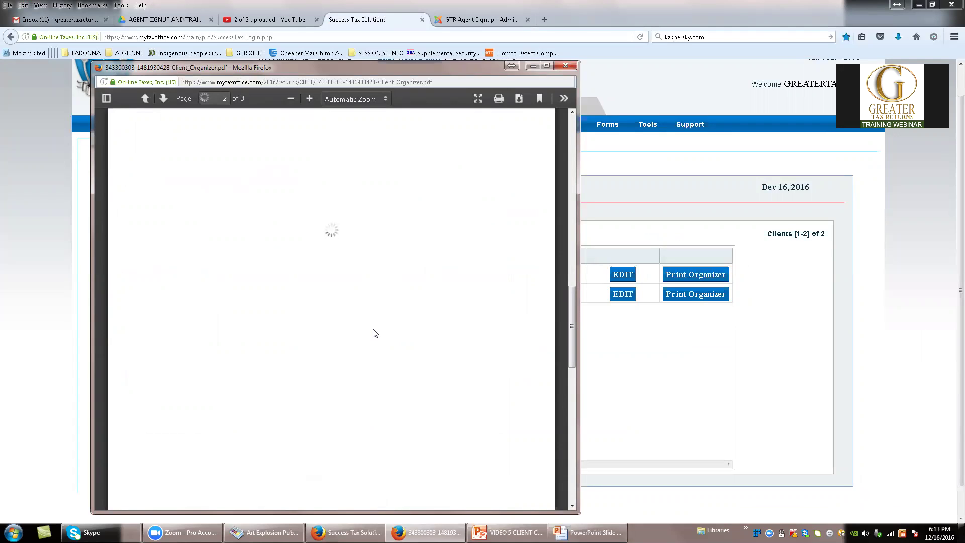
scroll(374, 335, "up", 3)
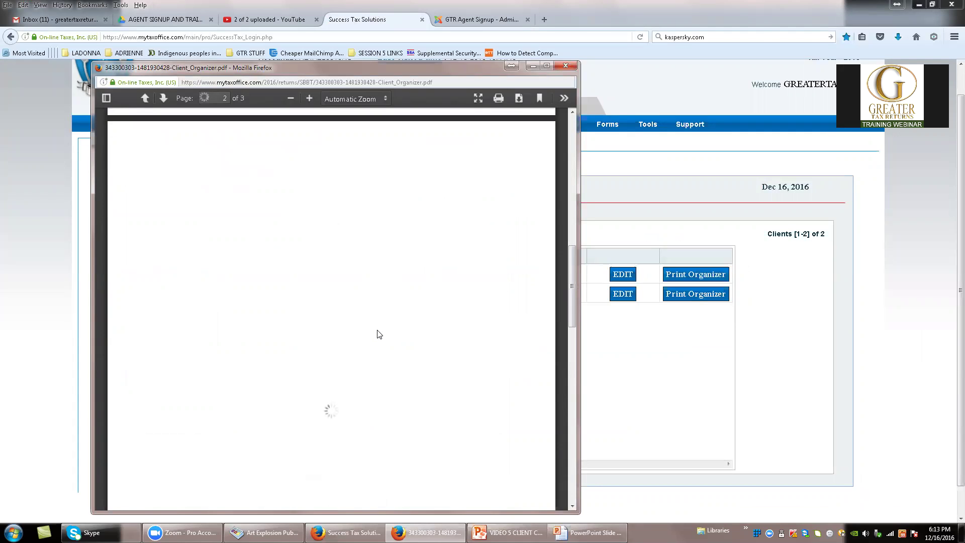
scroll(380, 334, "up", 10)
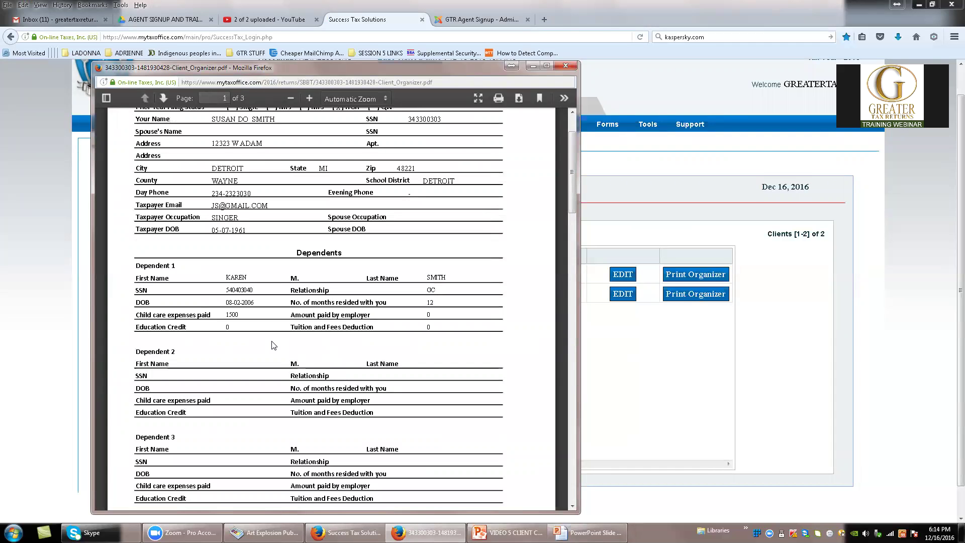
scroll(289, 351, "down", 10)
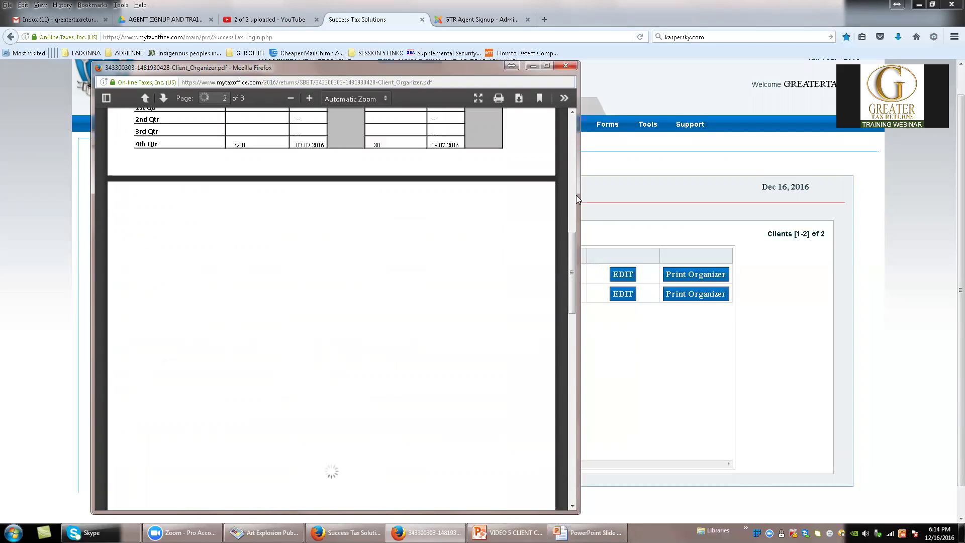
scroll(576, 195, "up", 3)
scroll(523, 241, "up", 20)
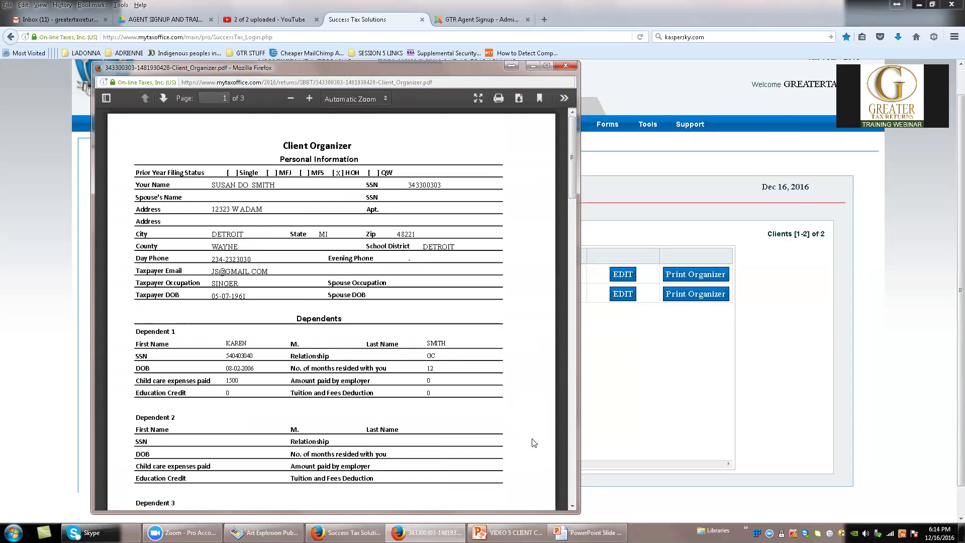
Read through the printable organizer's remaining questionnaire, income, deductions and miscellaneous sections and close the document
scroll(532, 441, "down", 3)
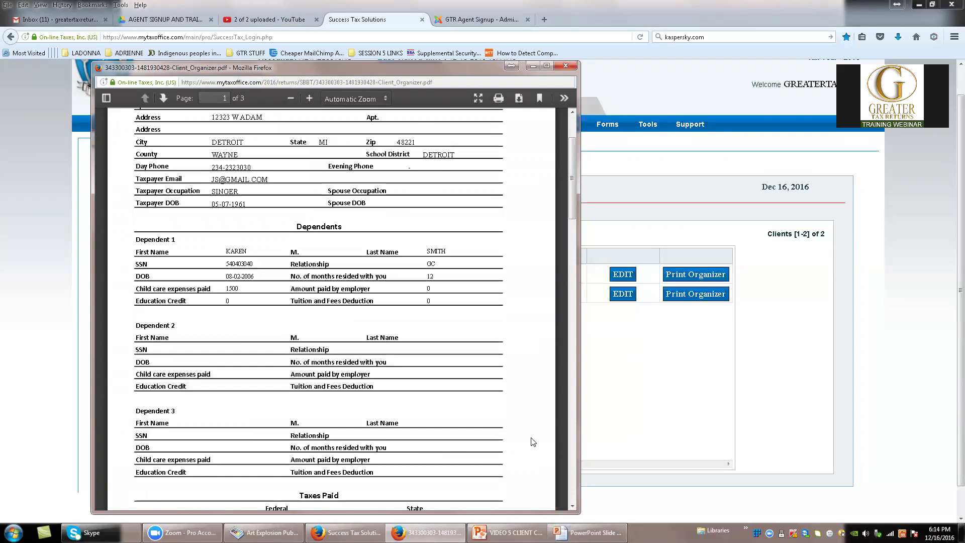
scroll(533, 442, "down", 15)
scroll(533, 445, "down", 5)
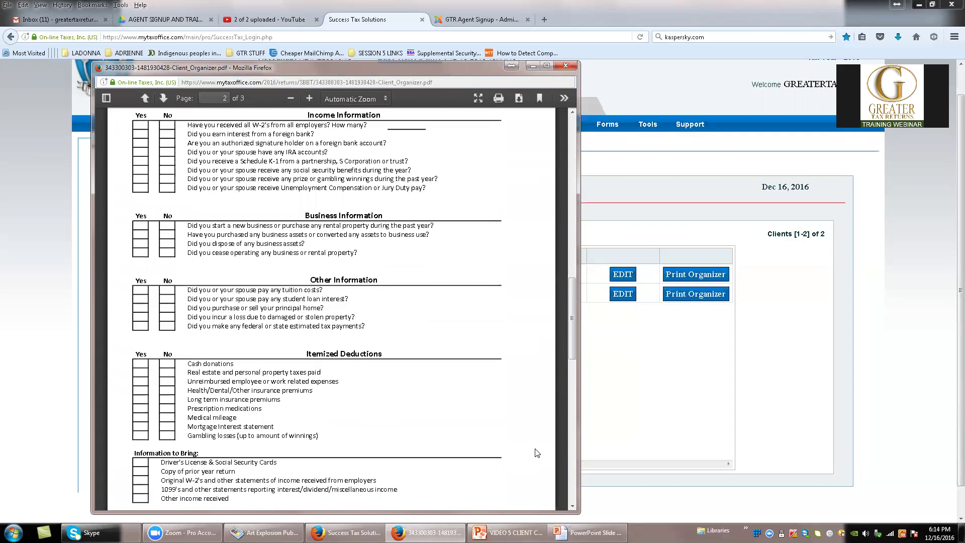
scroll(536, 451, "down", 4)
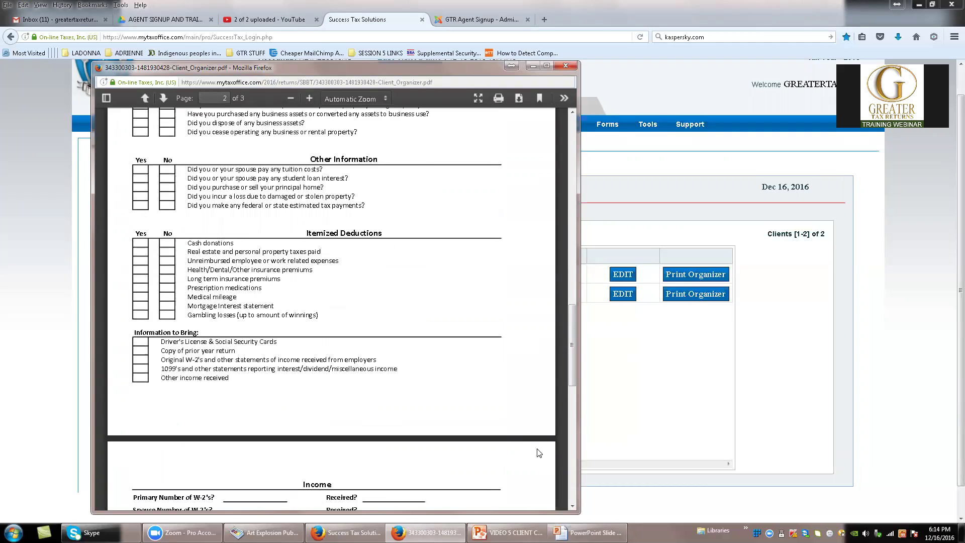
scroll(539, 453, "down", 8)
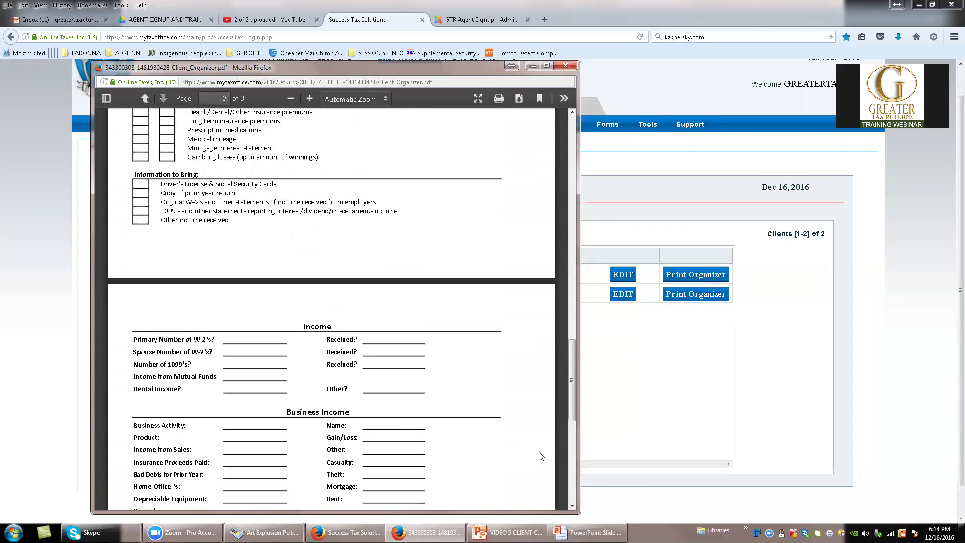
scroll(536, 445, "down", 6)
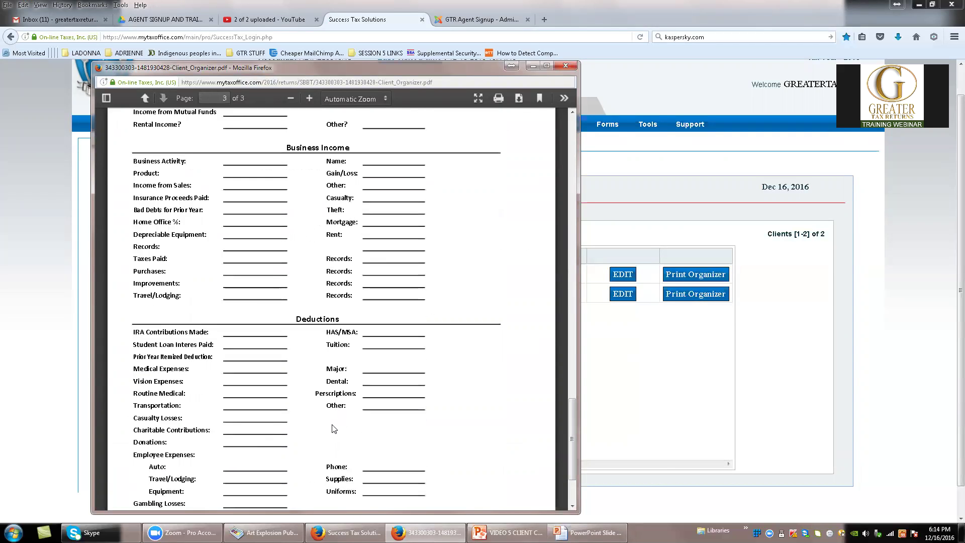
scroll(336, 430, "down", 3)
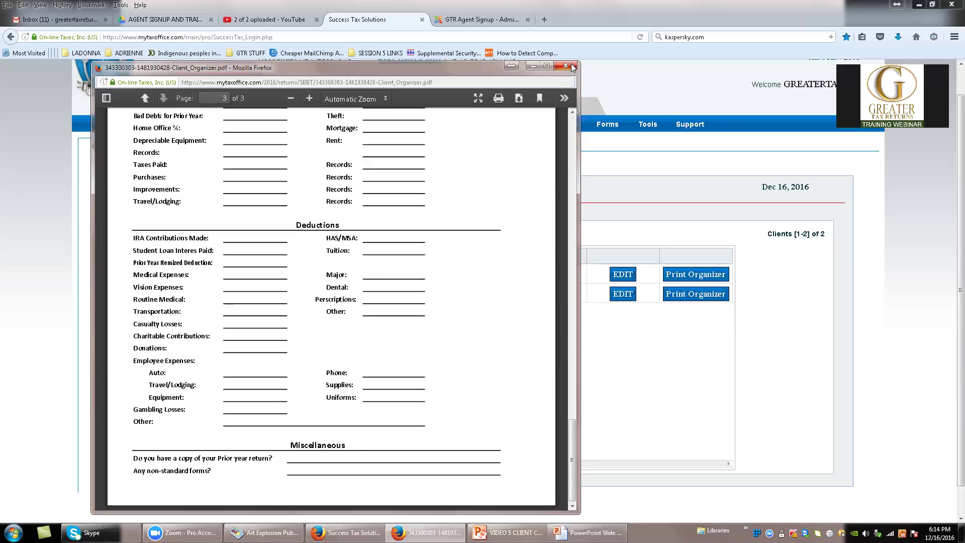
key("ctrl+w")
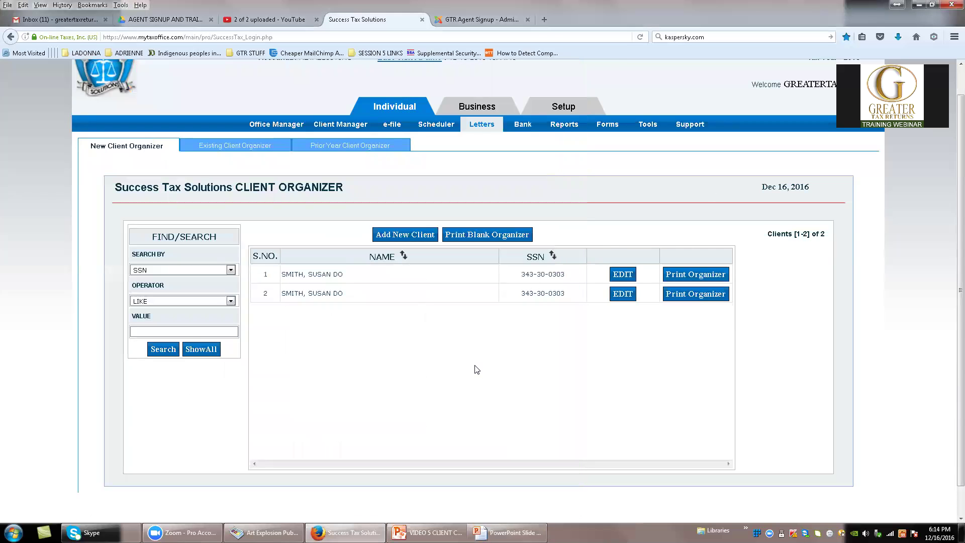
Show the list of existing clients in the client organizer
left_click(482, 125)
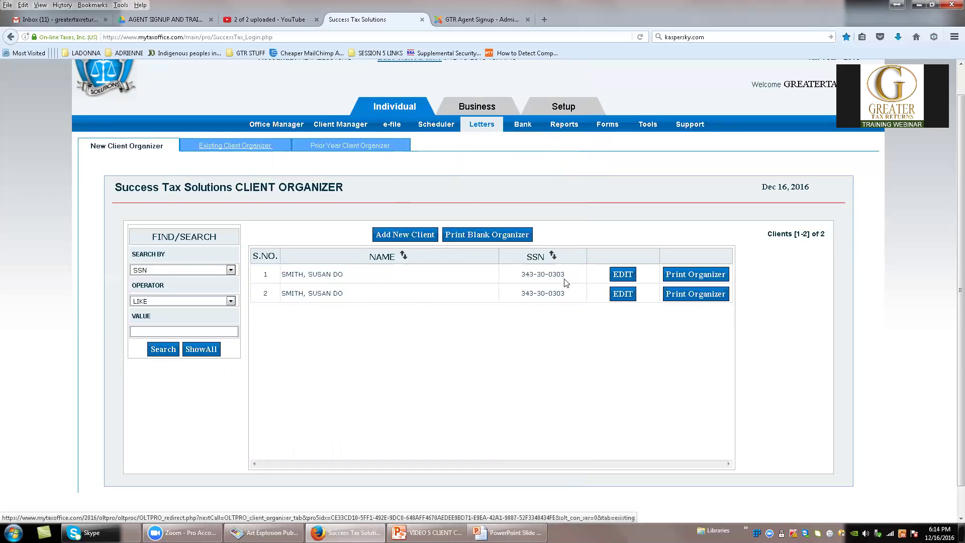
left_click(262, 150)
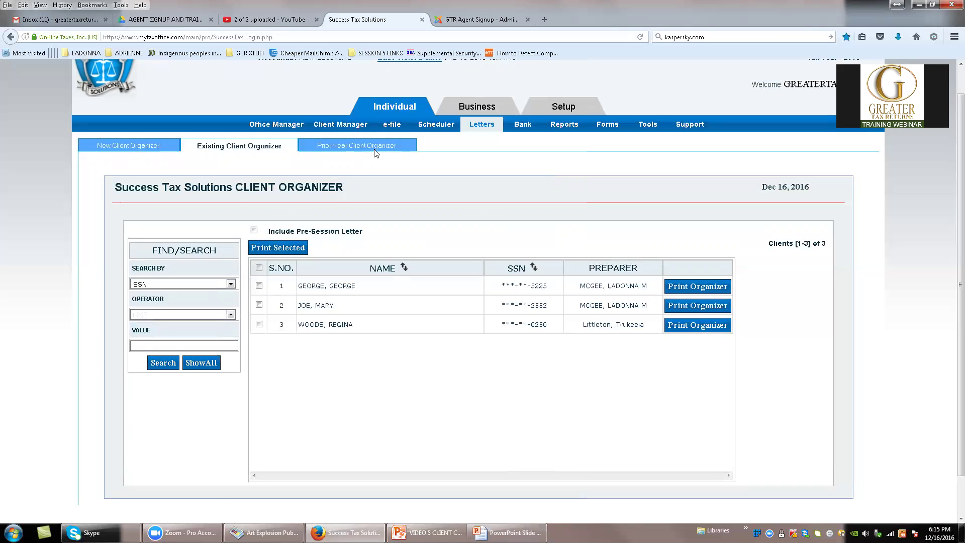
Open the IRS forms page and look through its listed income tax forms, publications and additional forms down to Form 8633
mouse_move(362, 126)
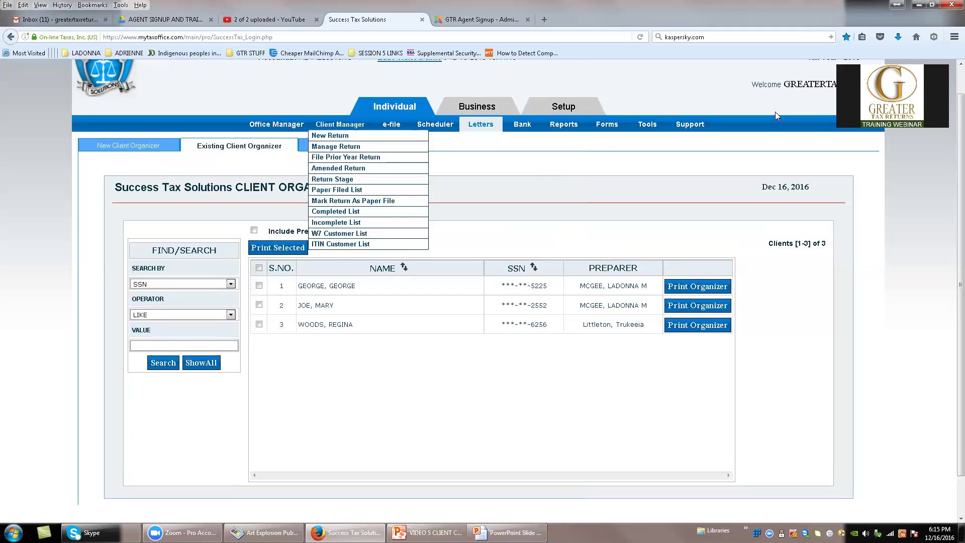
mouse_move(610, 125)
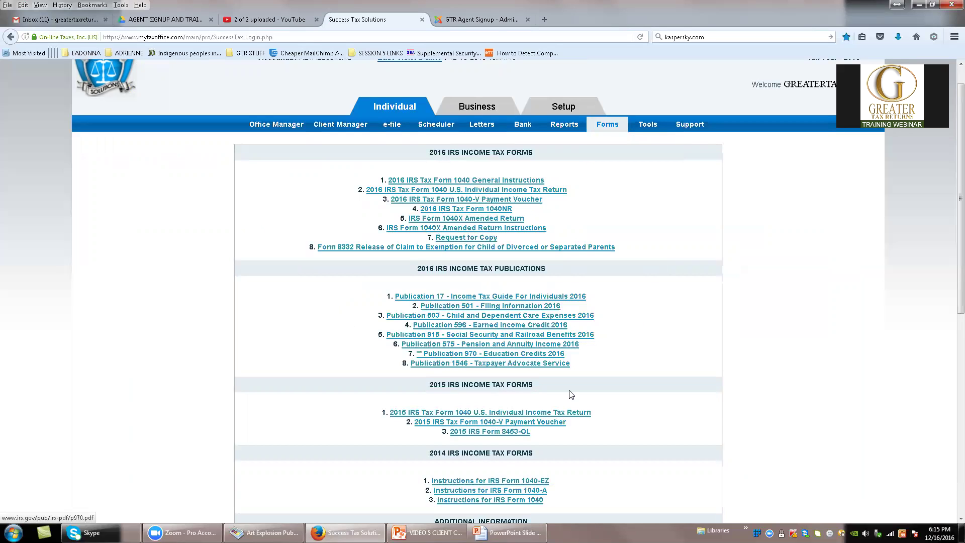
scroll(565, 408, "down", 3)
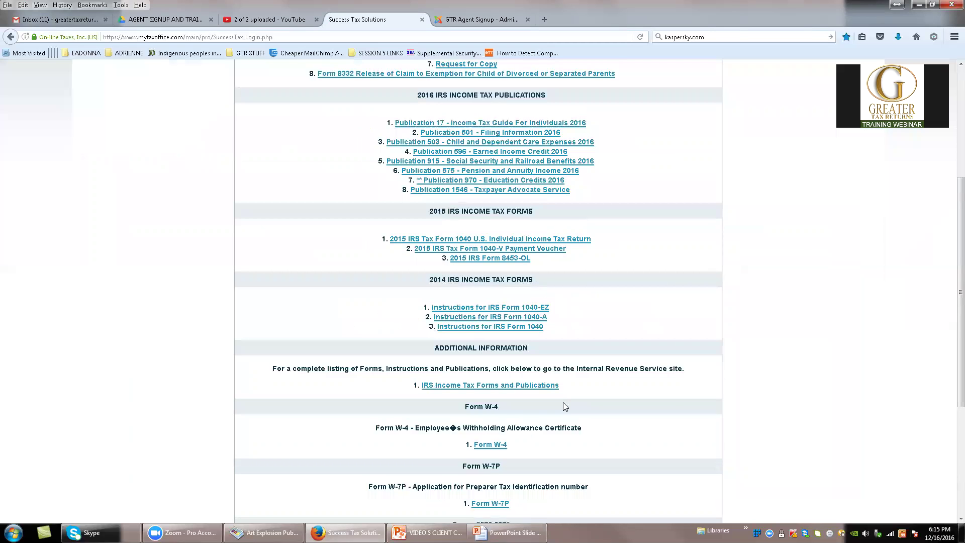
scroll(563, 405, "up", 4)
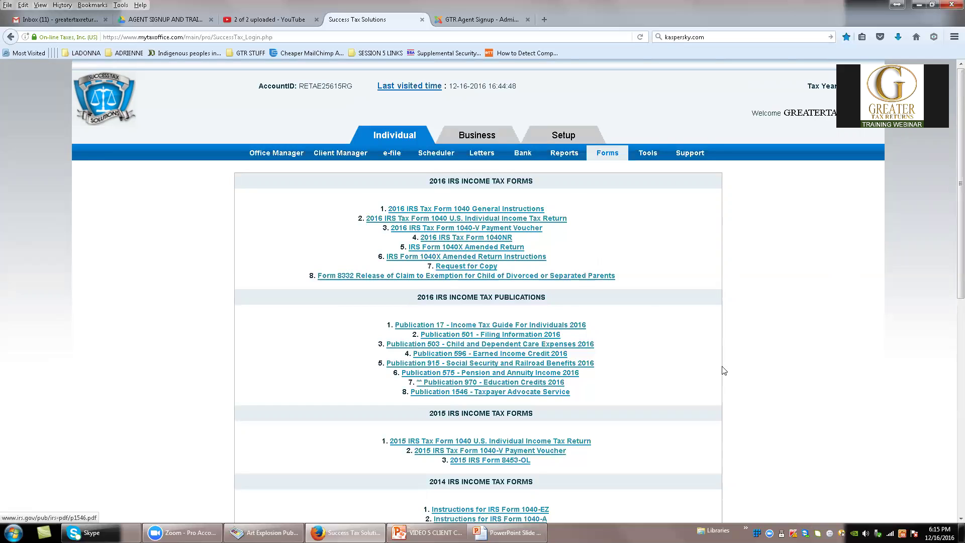
scroll(658, 386, "down", 3)
scroll(658, 386, "down", 5)
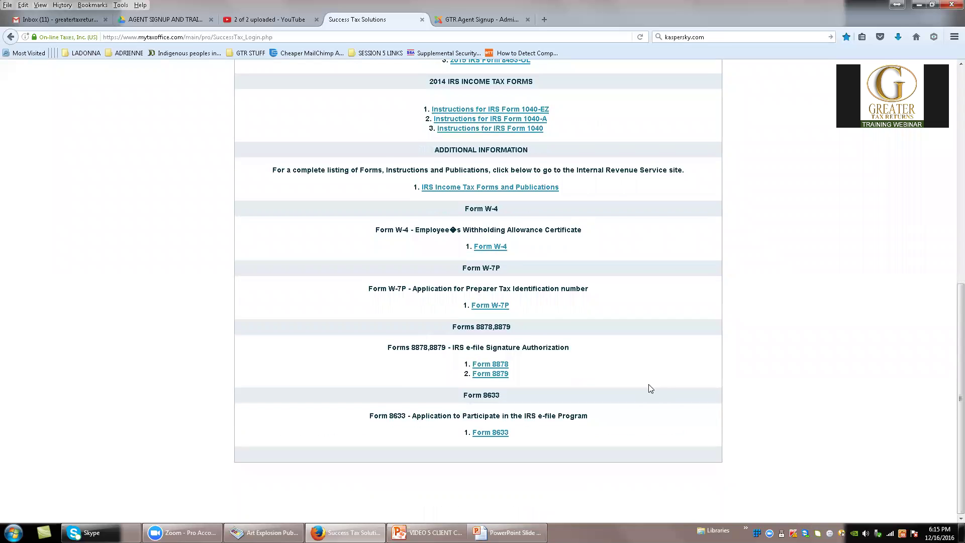
scroll(650, 383, "up", 10)
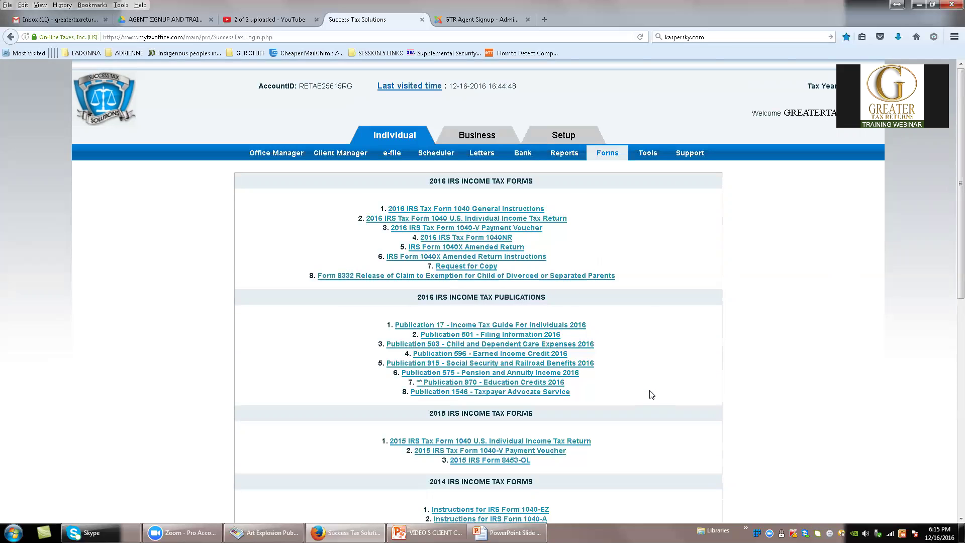